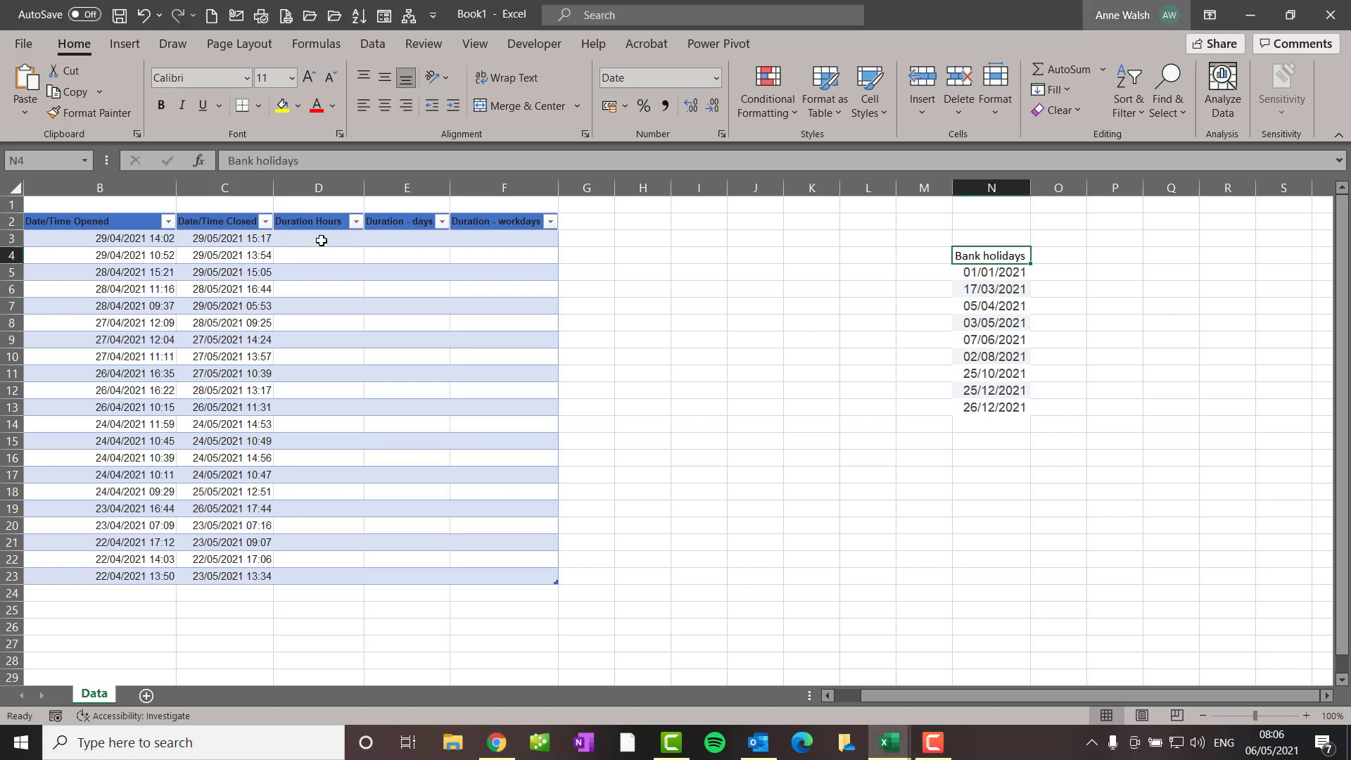
- Widen column D so the full Duration Hours header fits
click(336, 241)
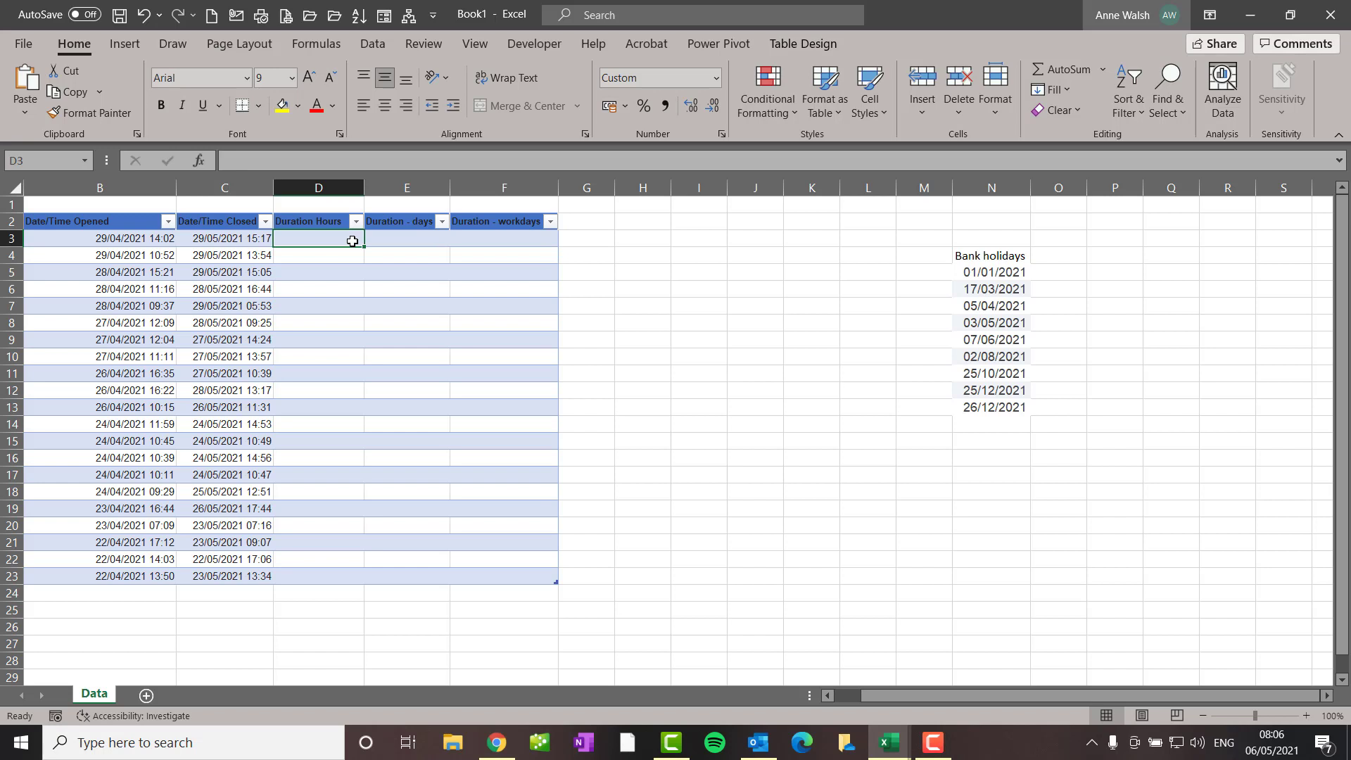
drag(364, 190, 386, 192)
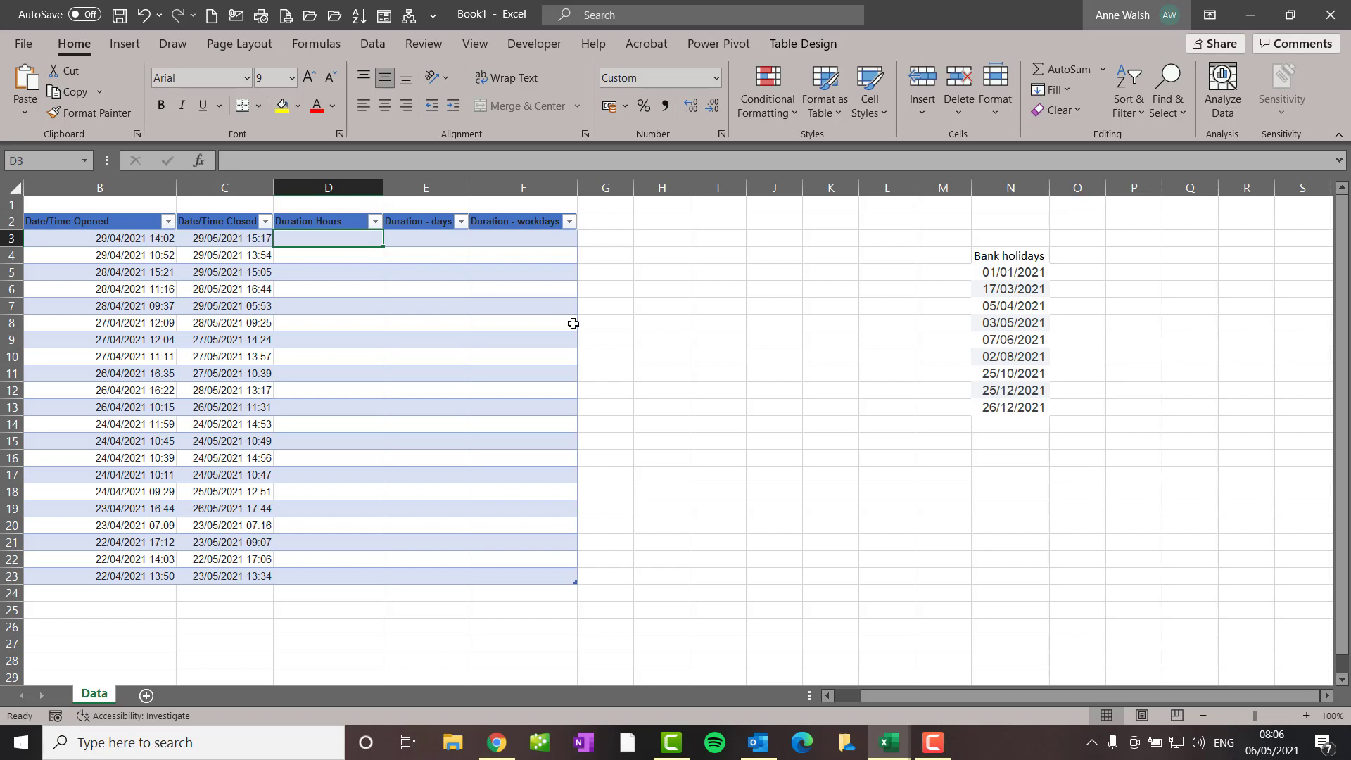
text(=)
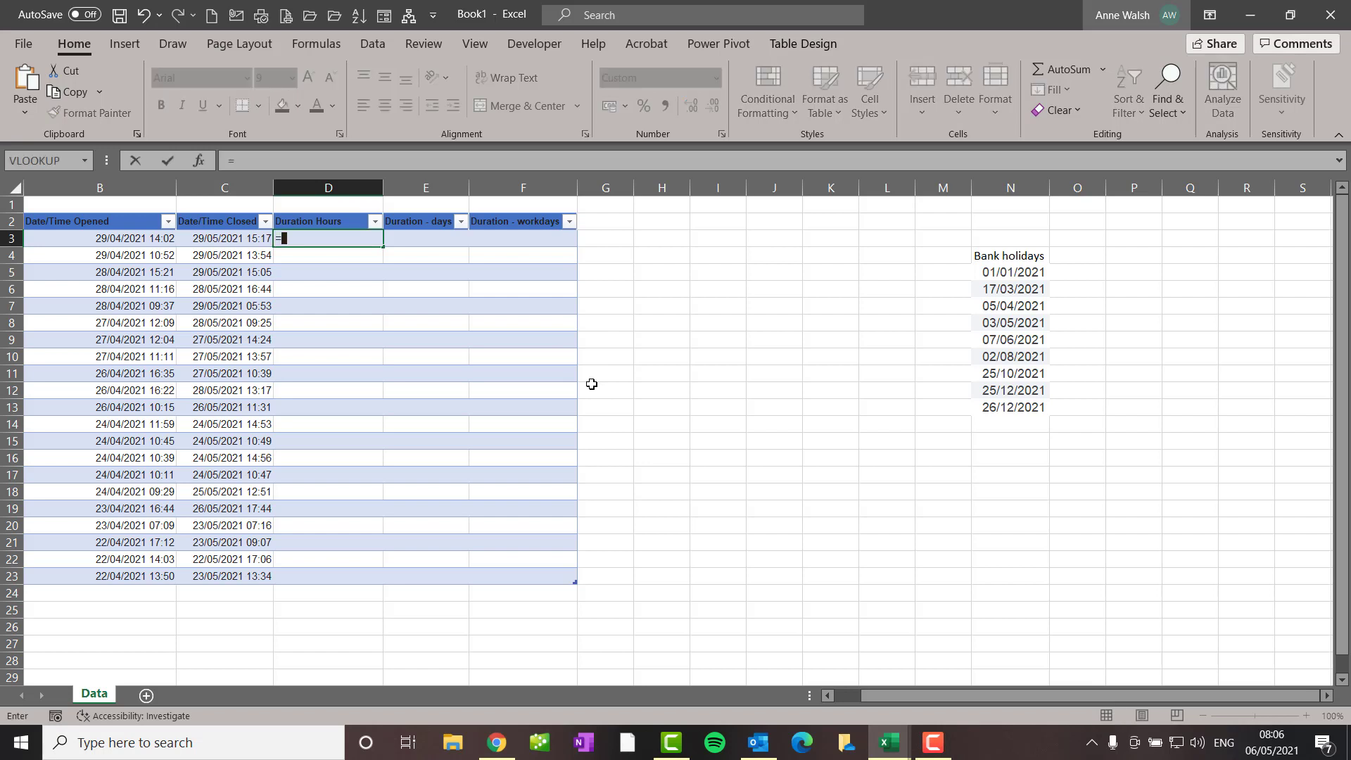
- Enter =C3-B3 in D3 to fill every Duration Hours row, and select column D
click(244, 239)
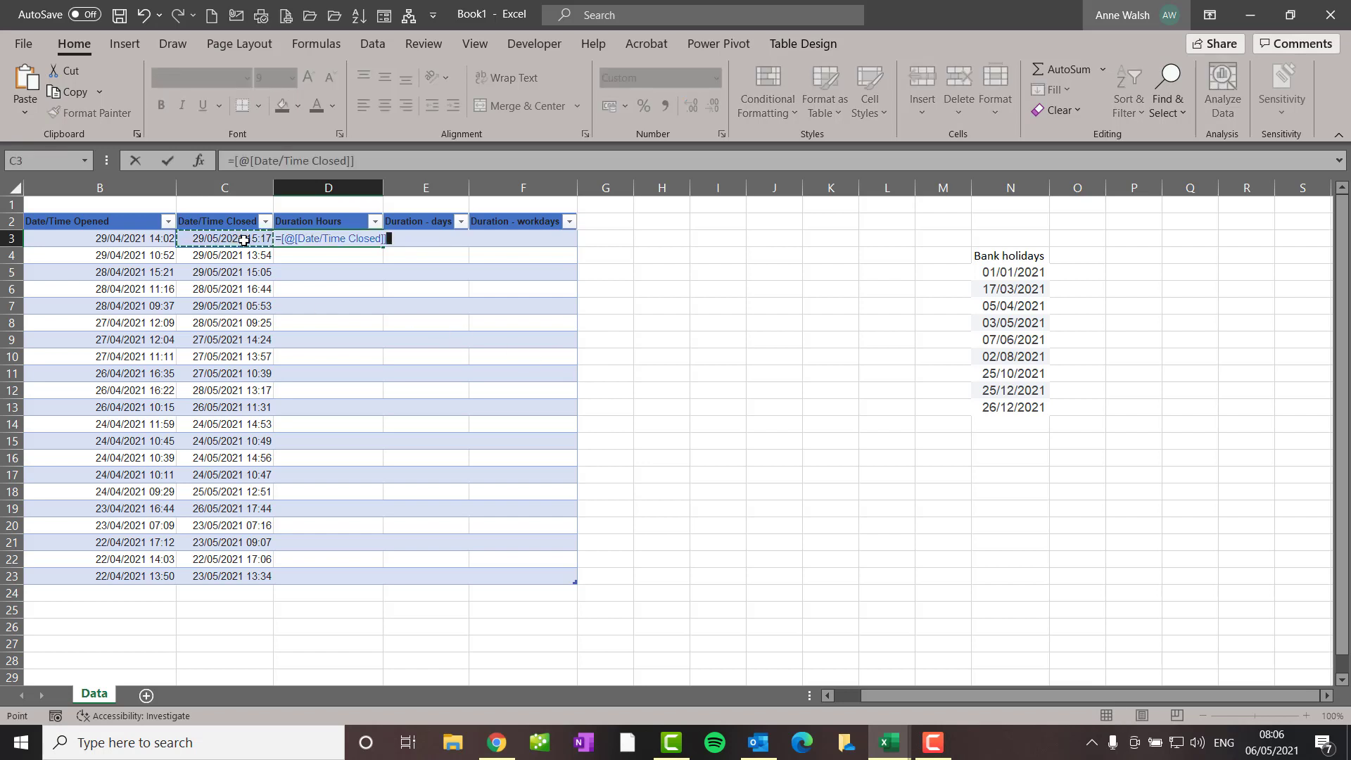
text(-)
click(144, 241)
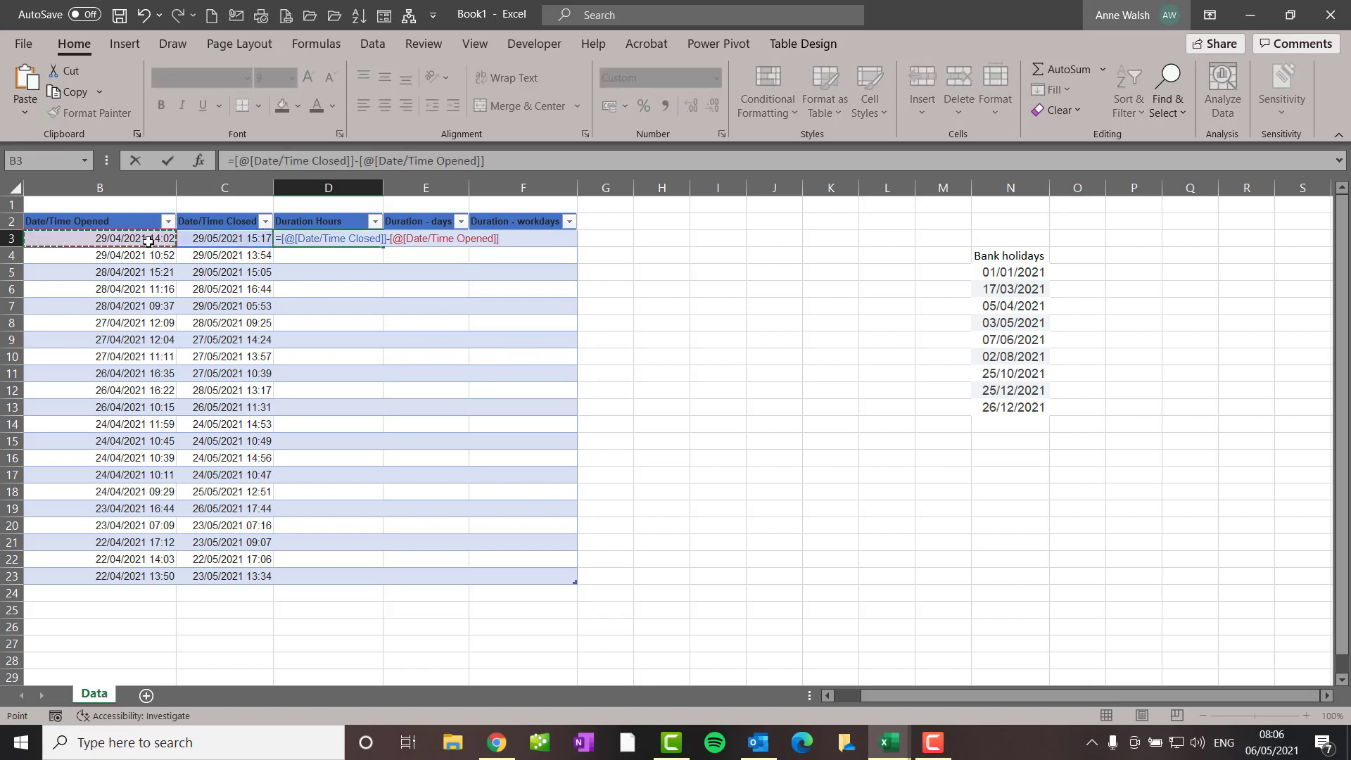
key(Return)
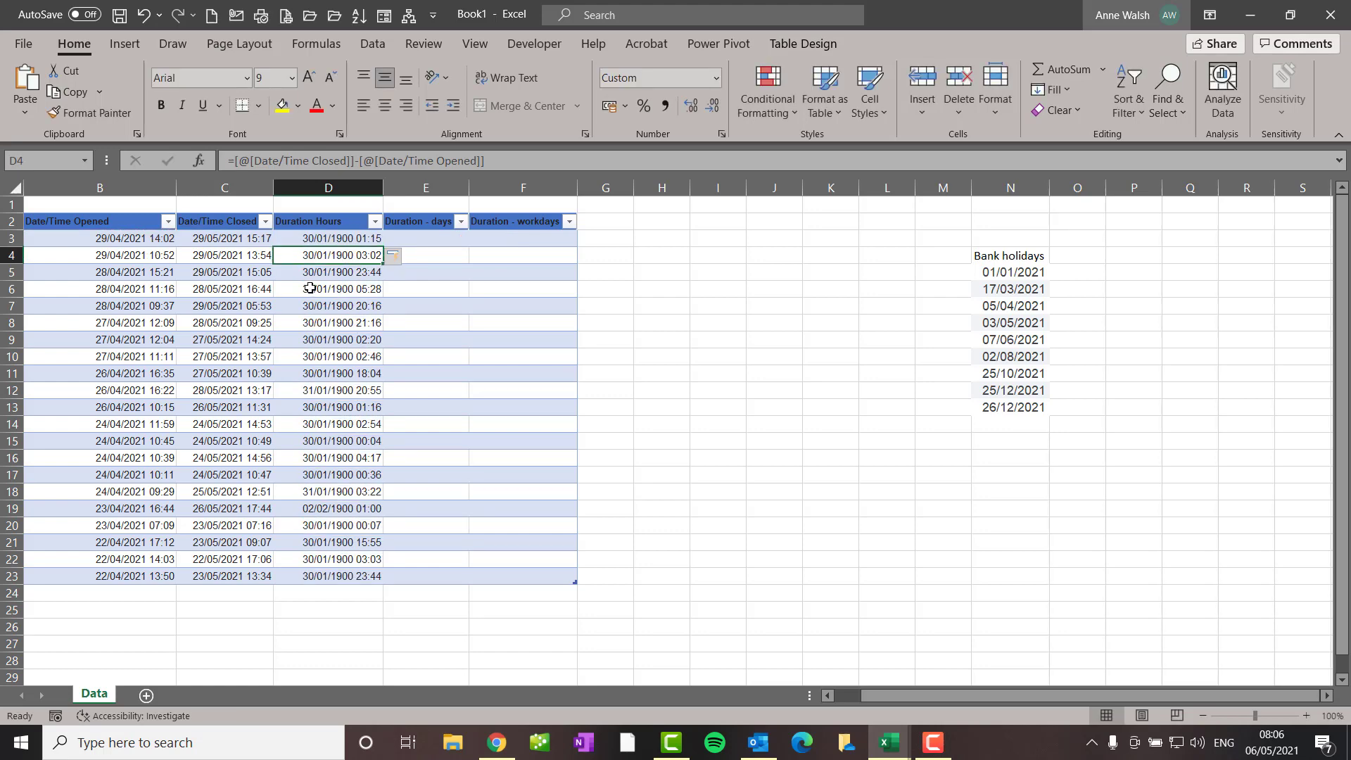
click(327, 189)
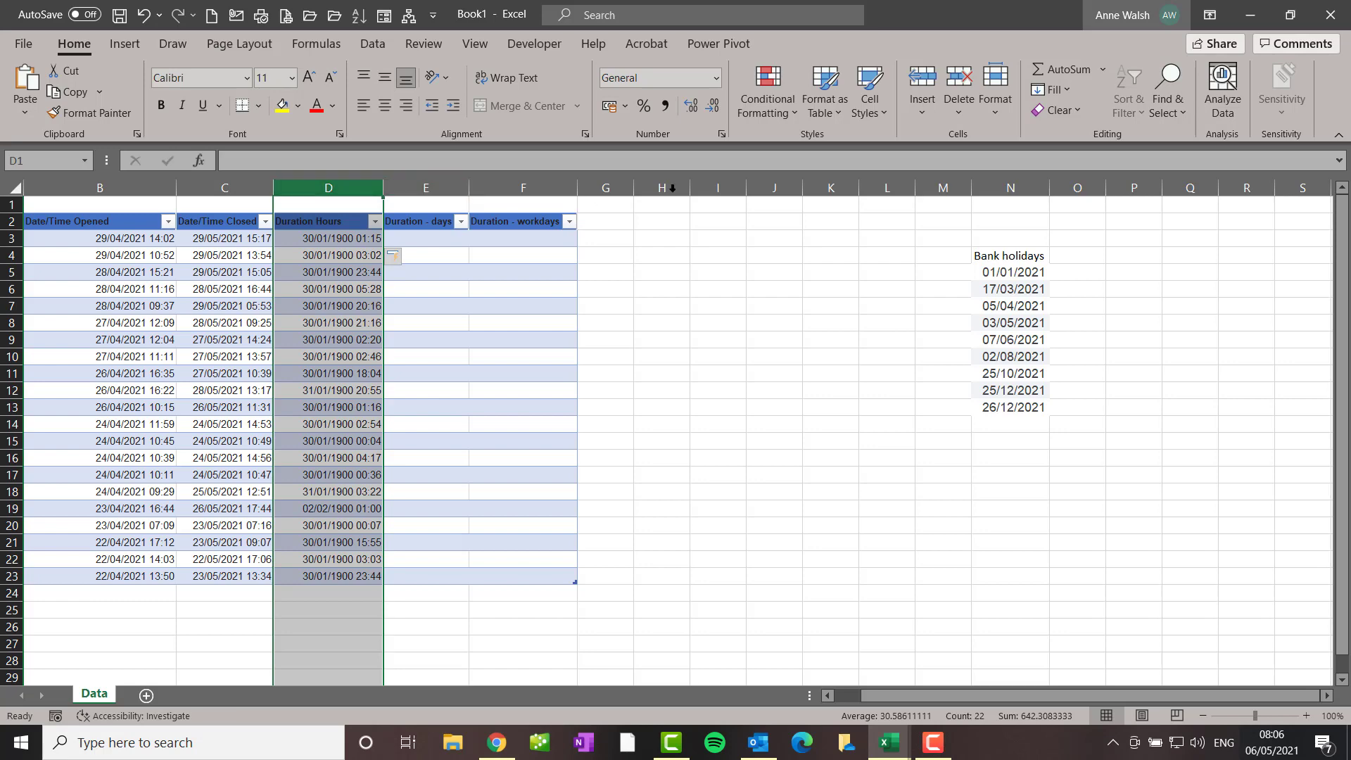
- Apply the custom [hh]:mm number format to column D
click(722, 135)
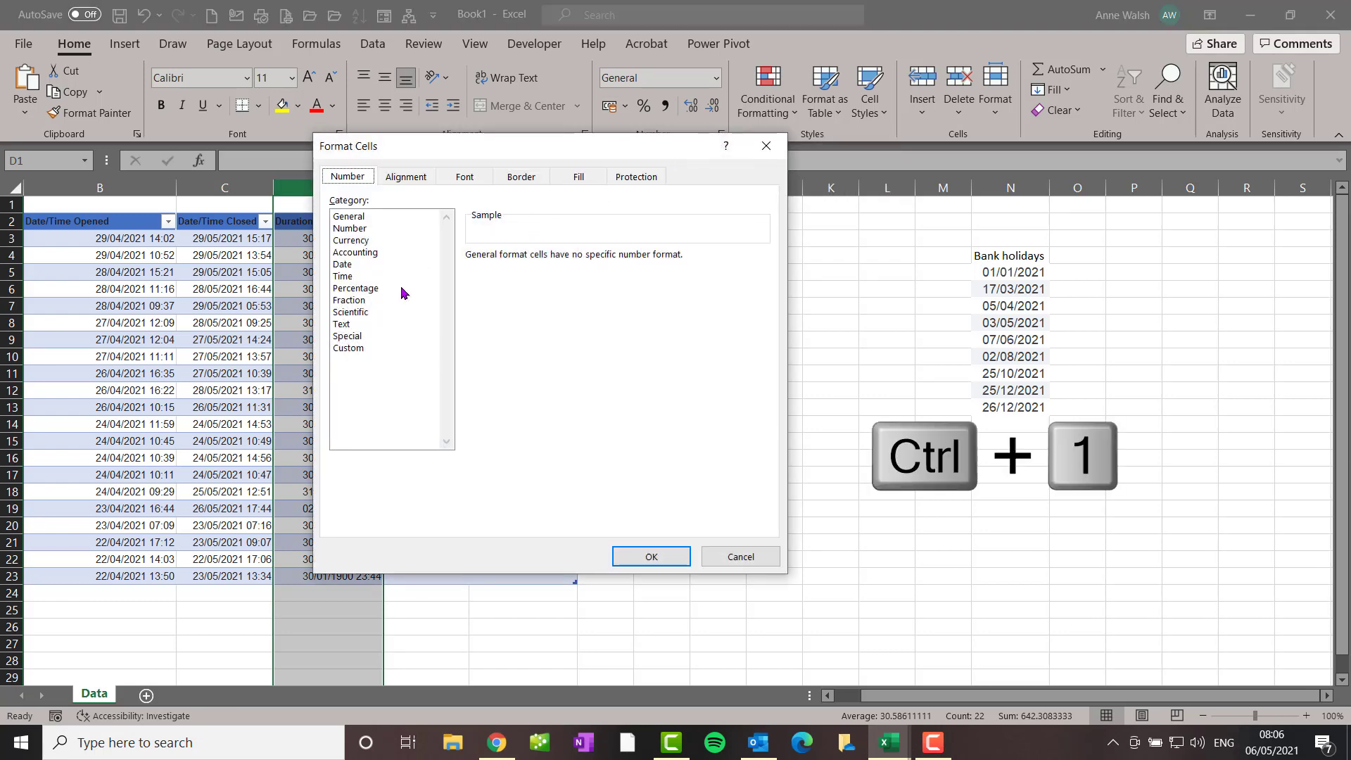
click(366, 351)
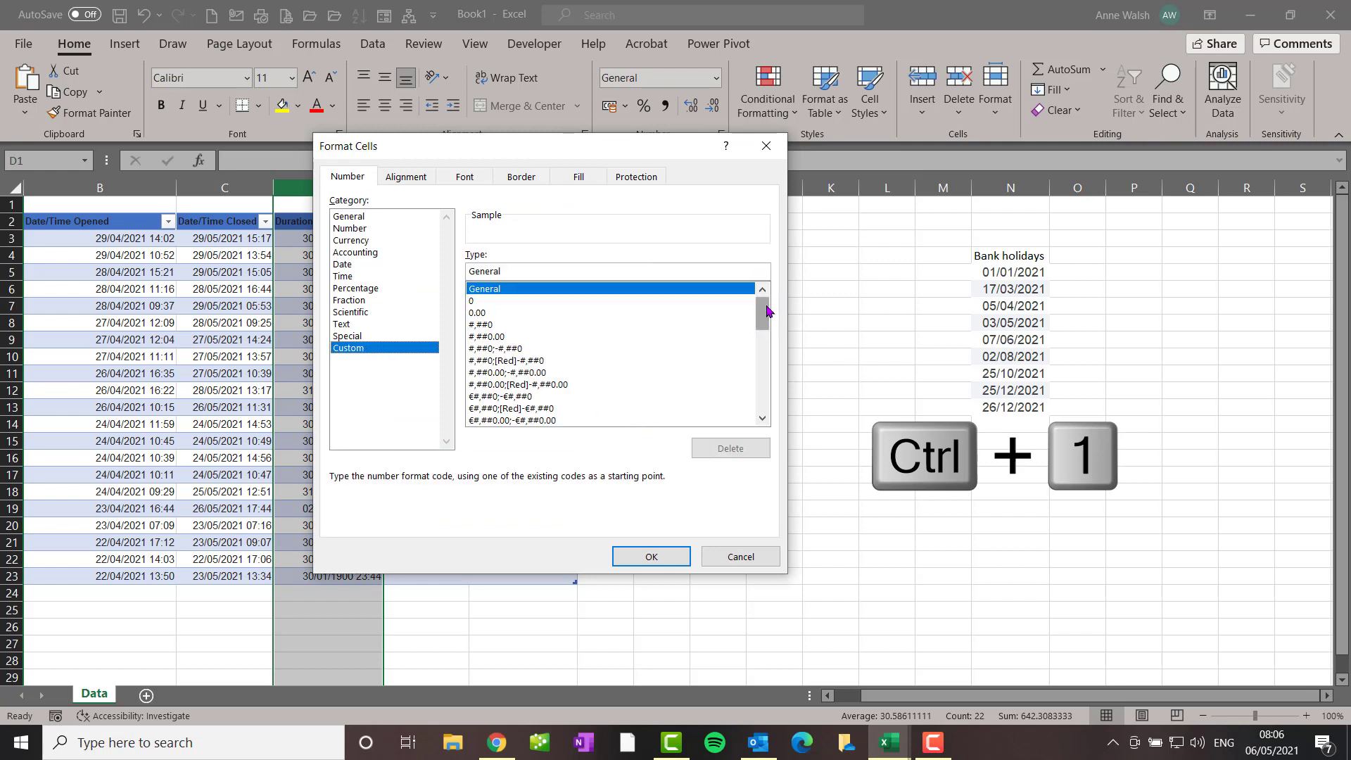
drag(767, 313, 771, 397)
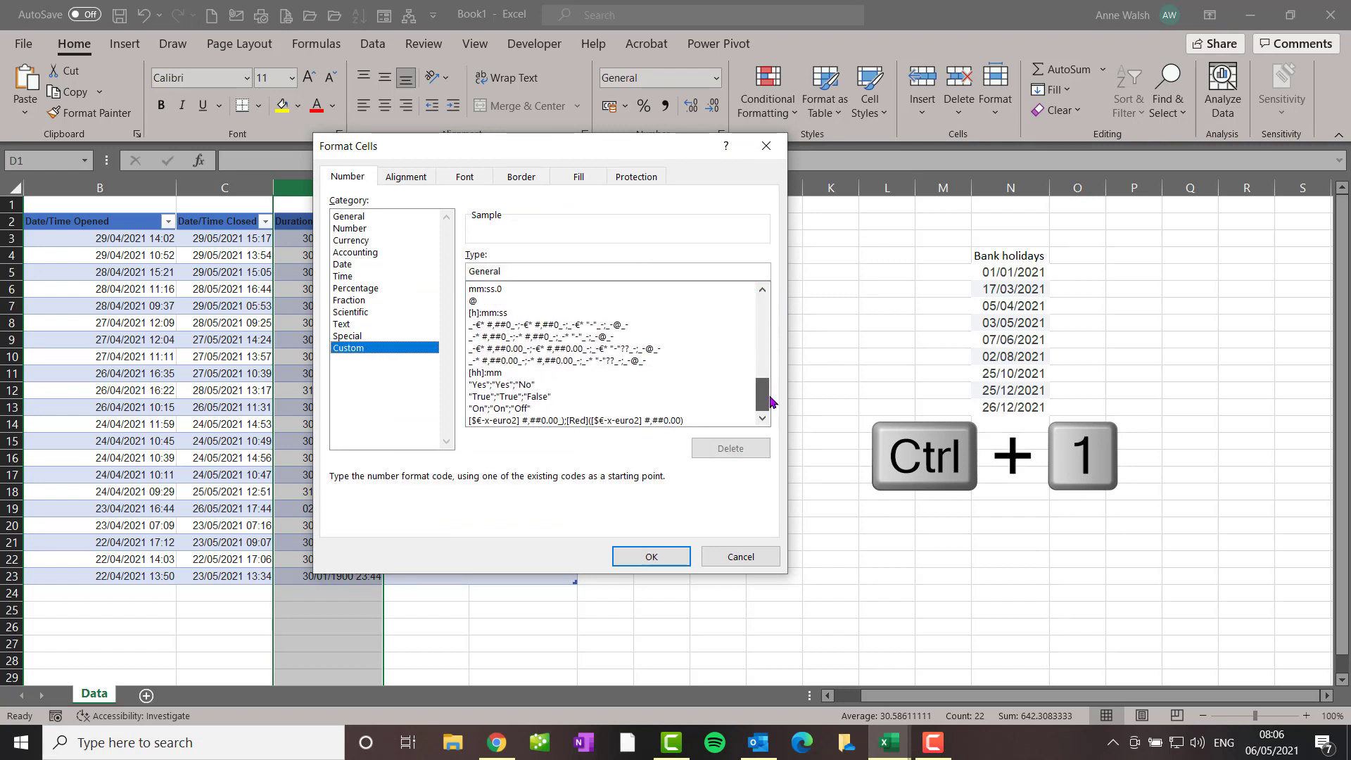
click(538, 375)
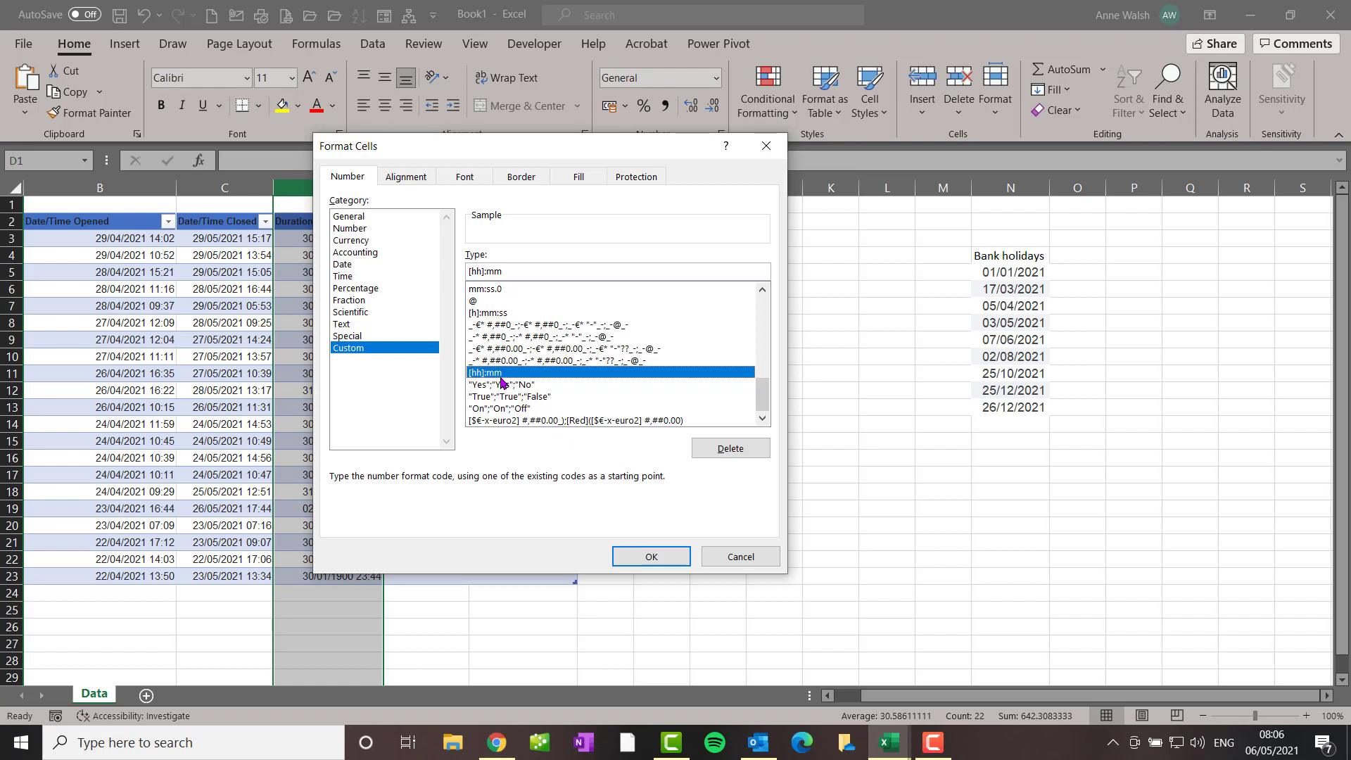
click(655, 557)
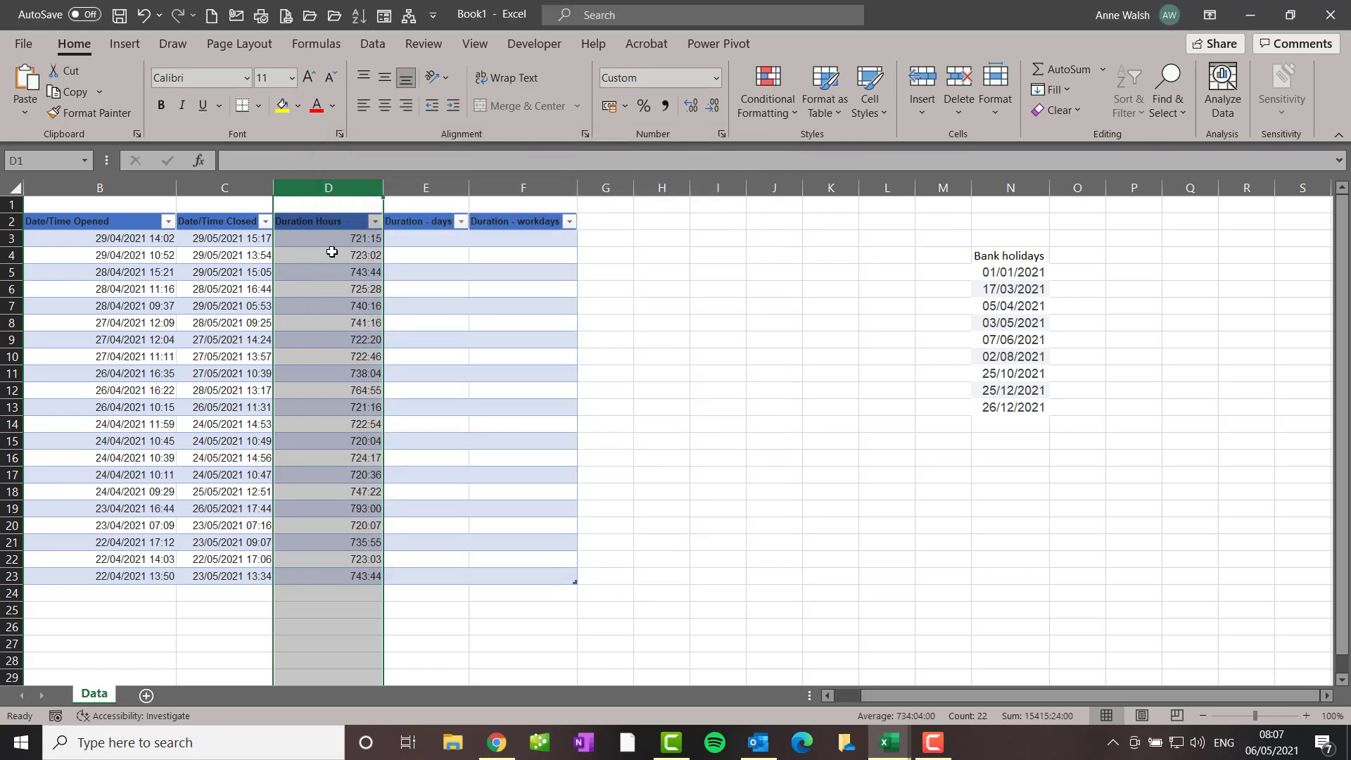
- Enter =C3-B3 in E3 to fill the Duration - days column
click(430, 244)
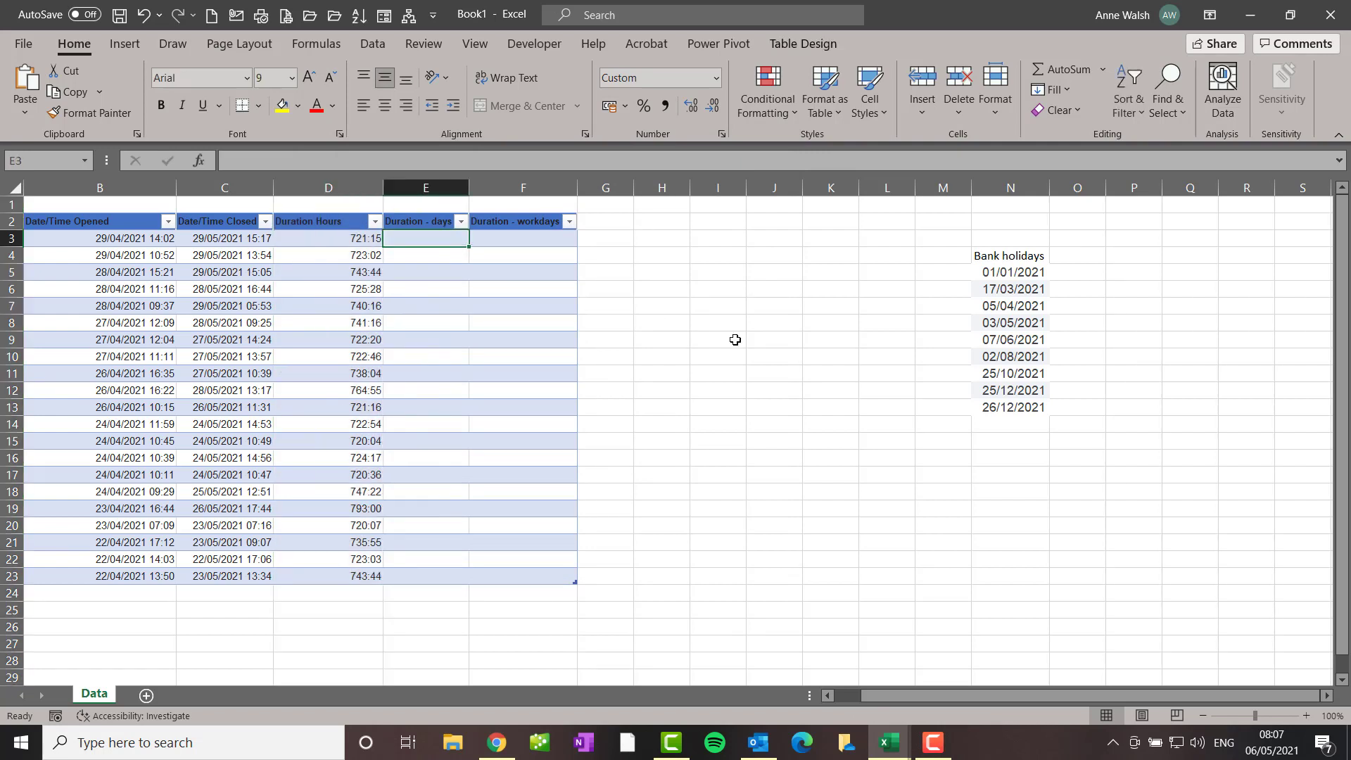
text(=)
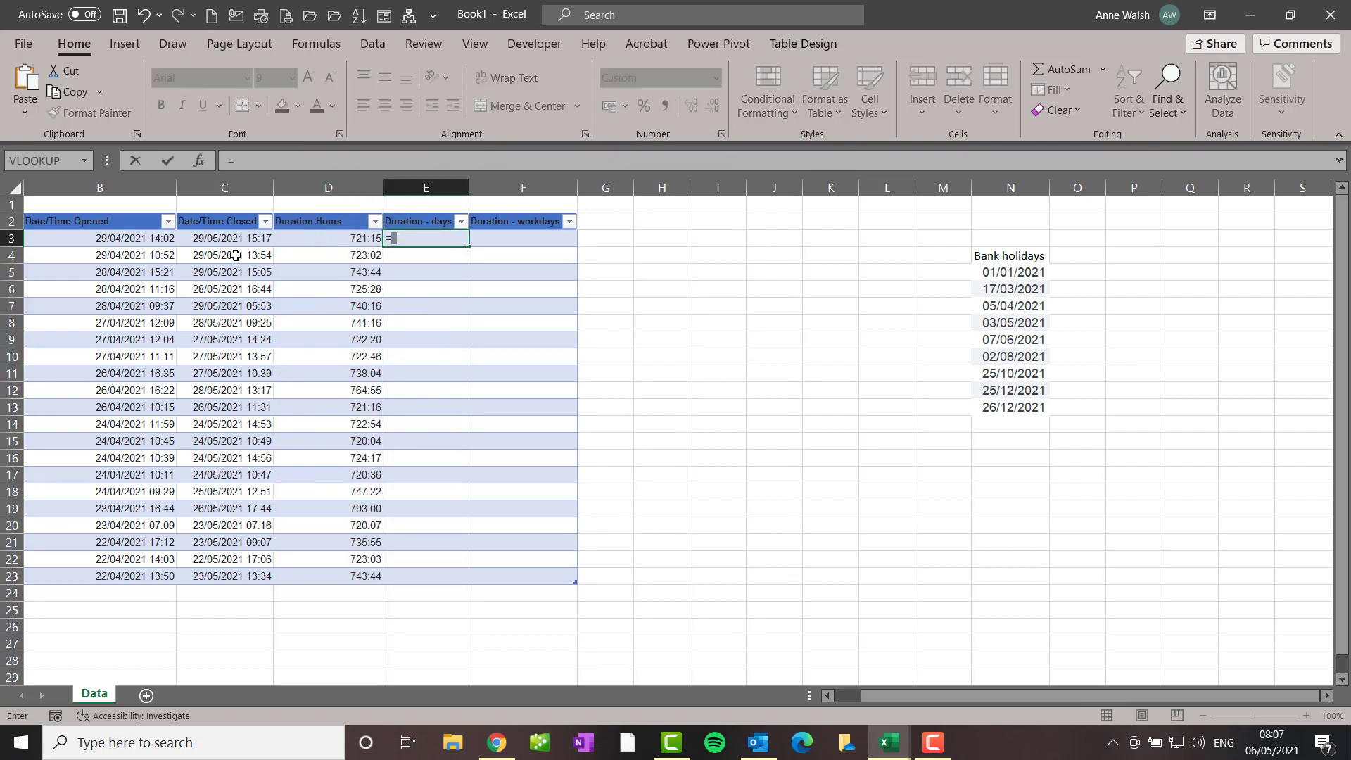
click(239, 241)
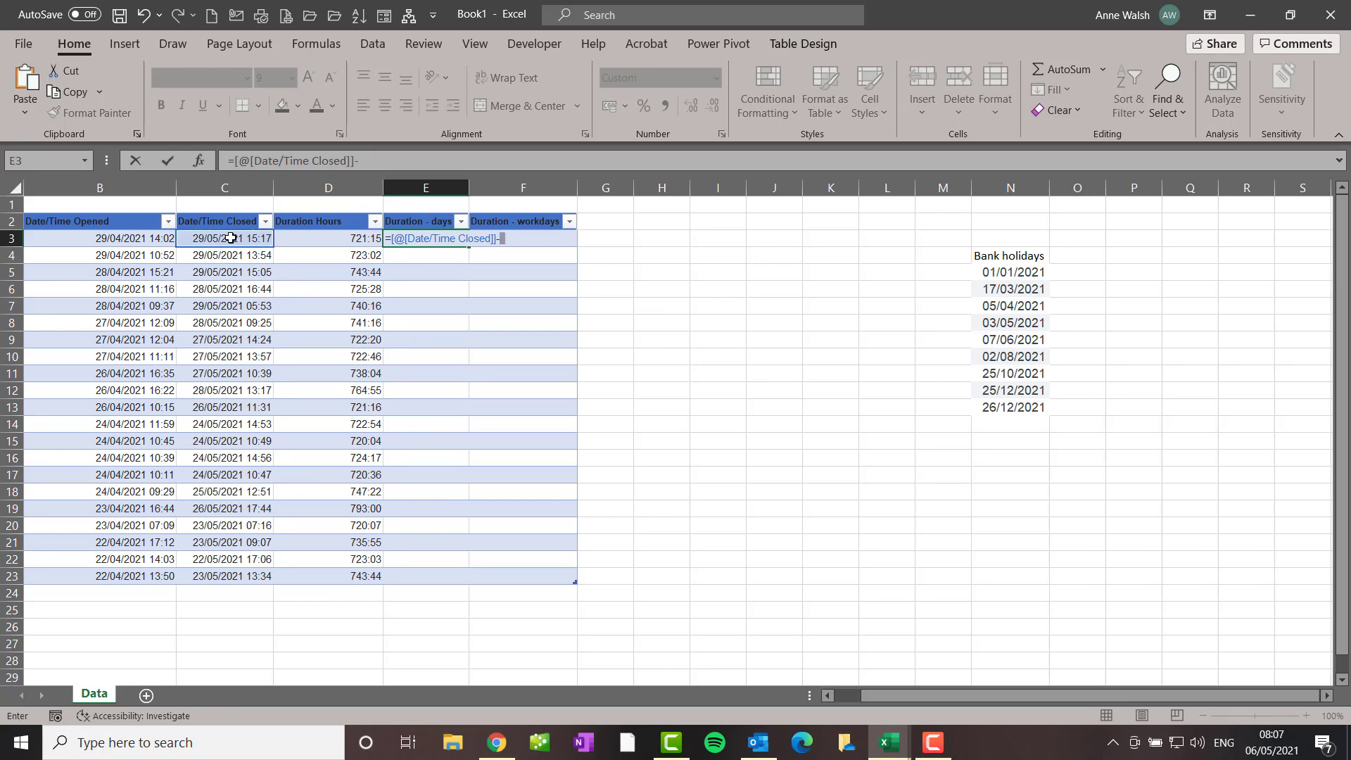
text(-)
click(159, 236)
key(Return)
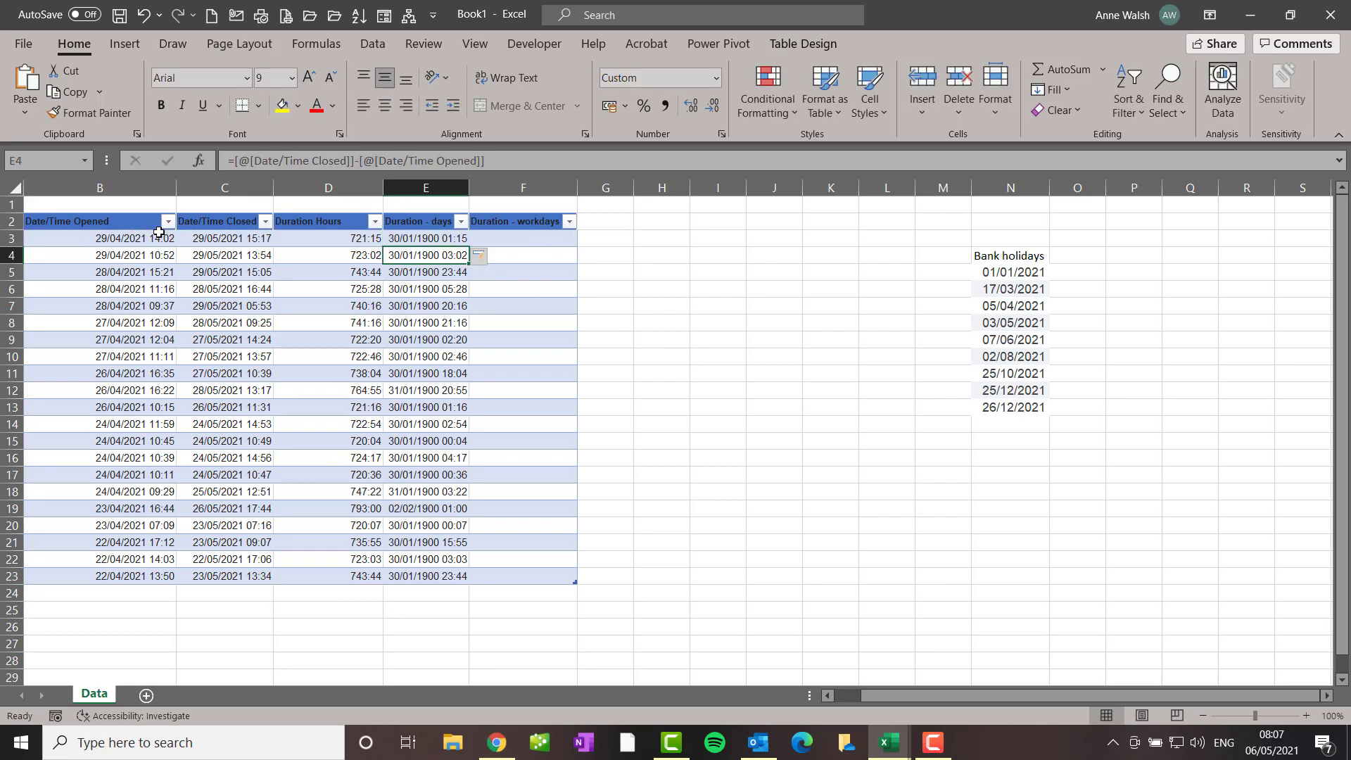
- Format column E as Number so days show two decimals
click(421, 190)
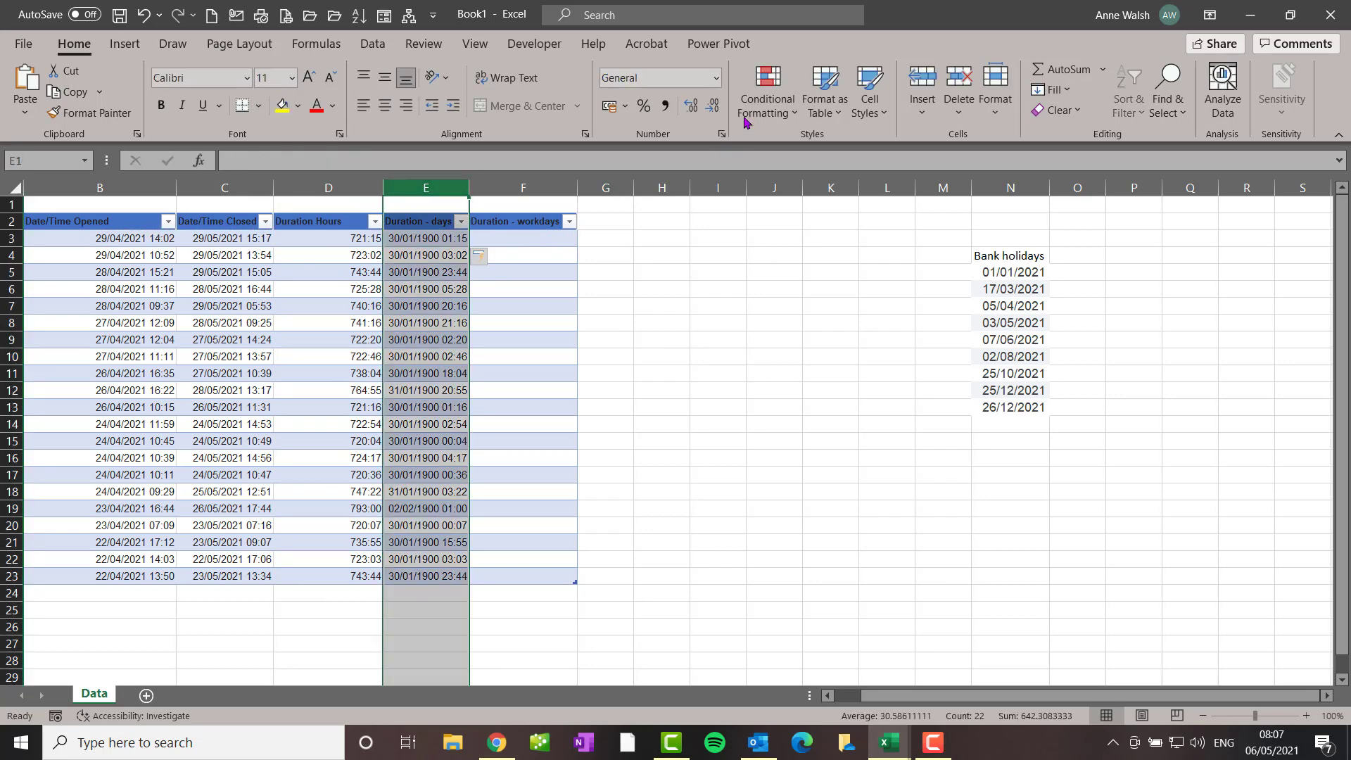
click(716, 79)
click(696, 144)
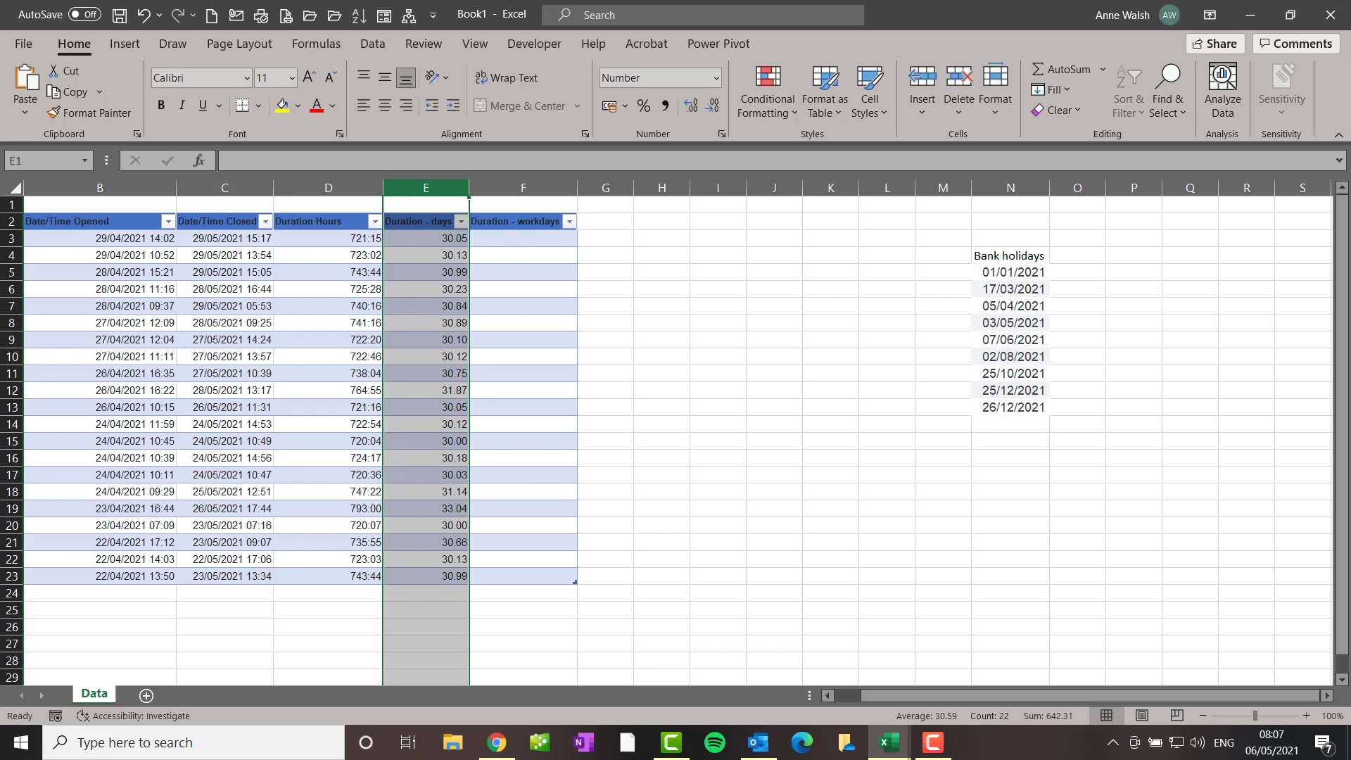
click(515, 240)
click(514, 241)
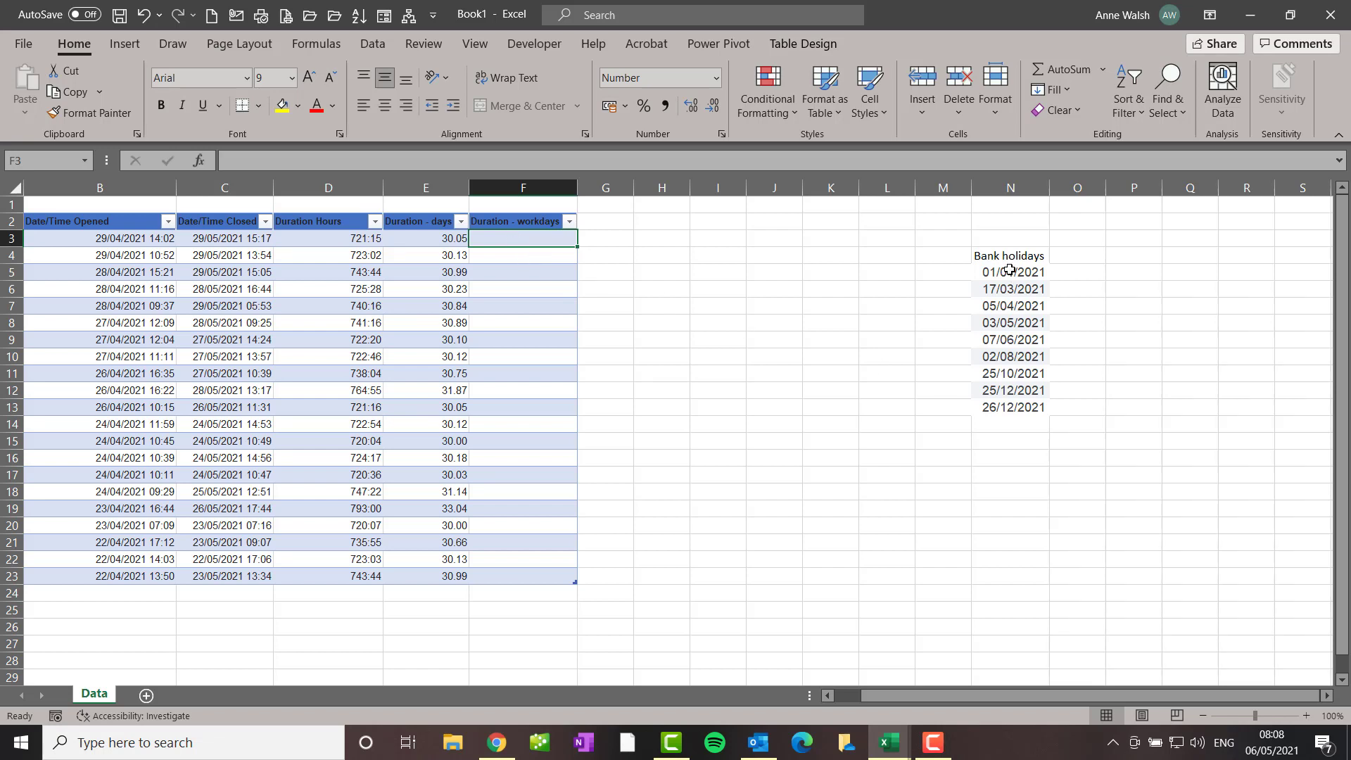
- Insert NETWORKDAYS in F3 with start date B3, end date C3 and holidays N:N
click(320, 46)
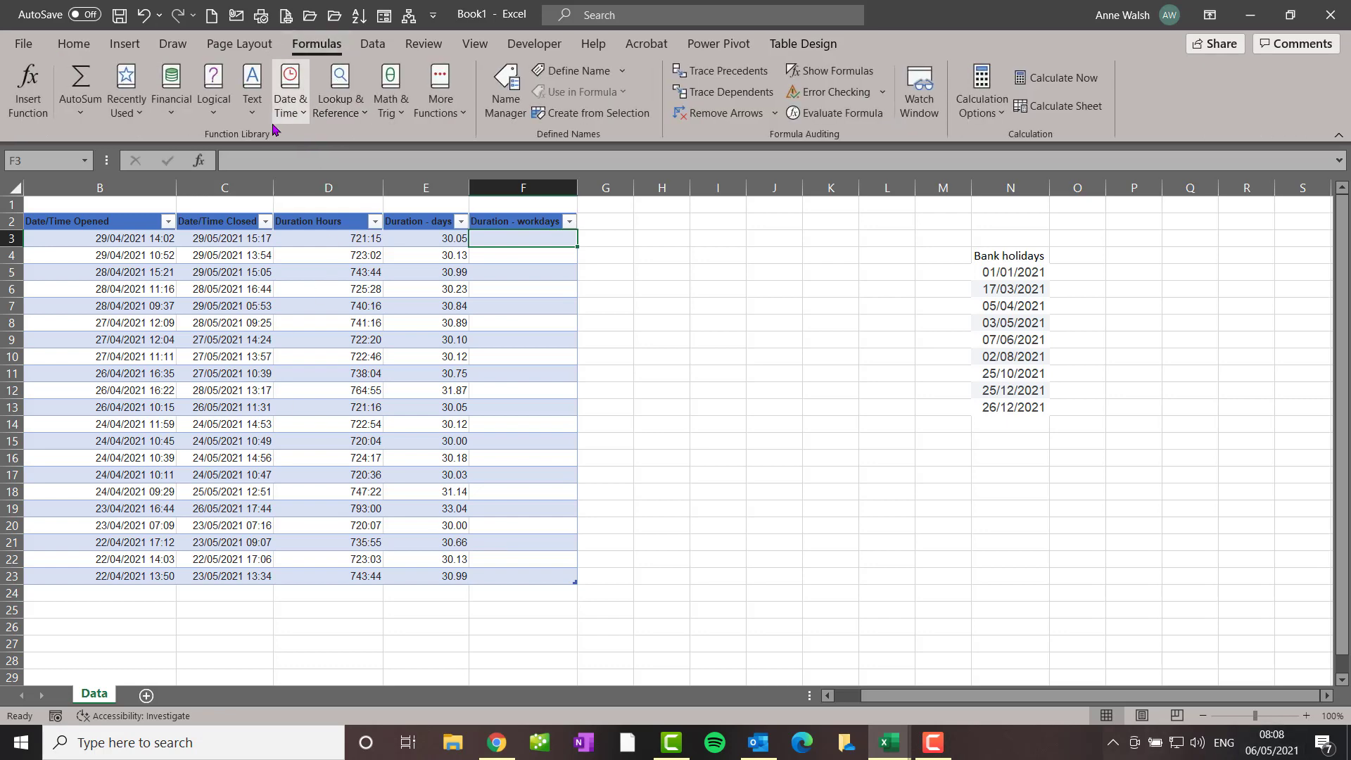
click(291, 106)
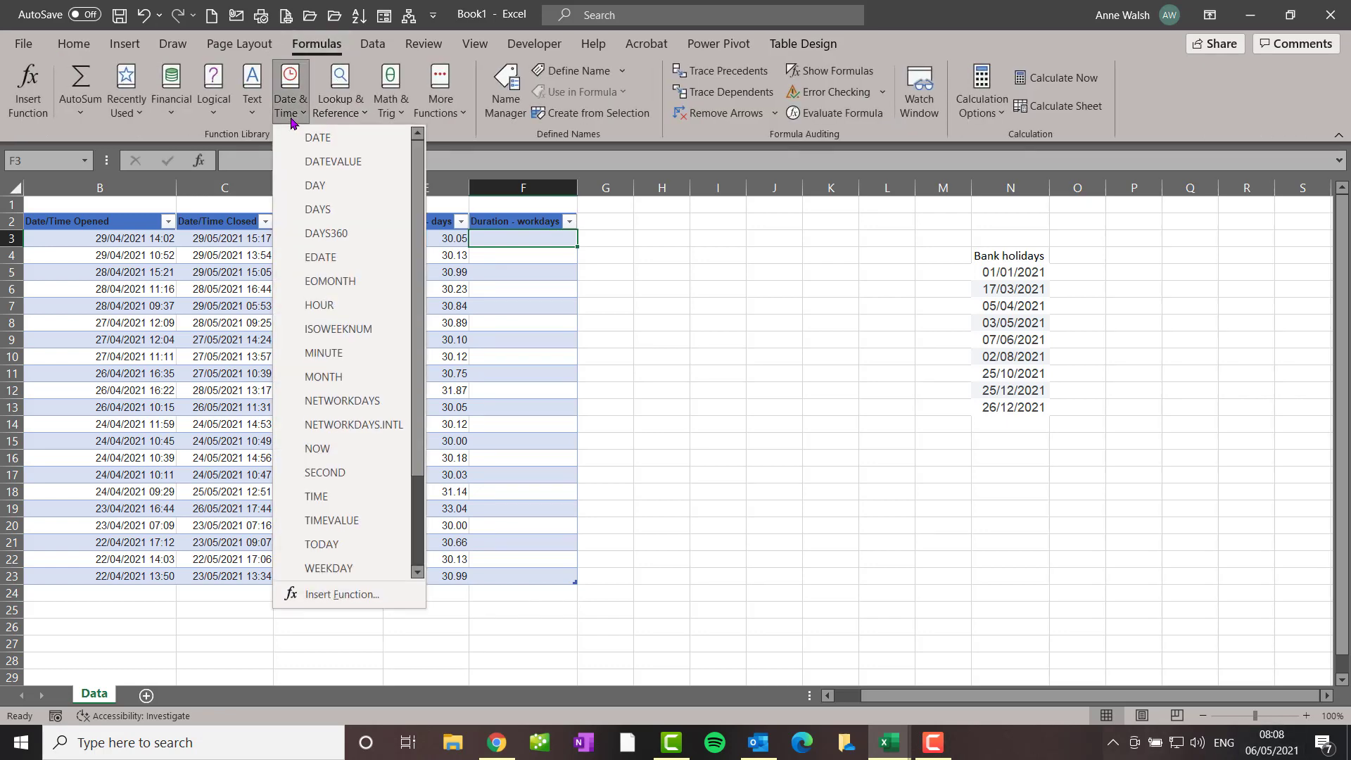
click(313, 402)
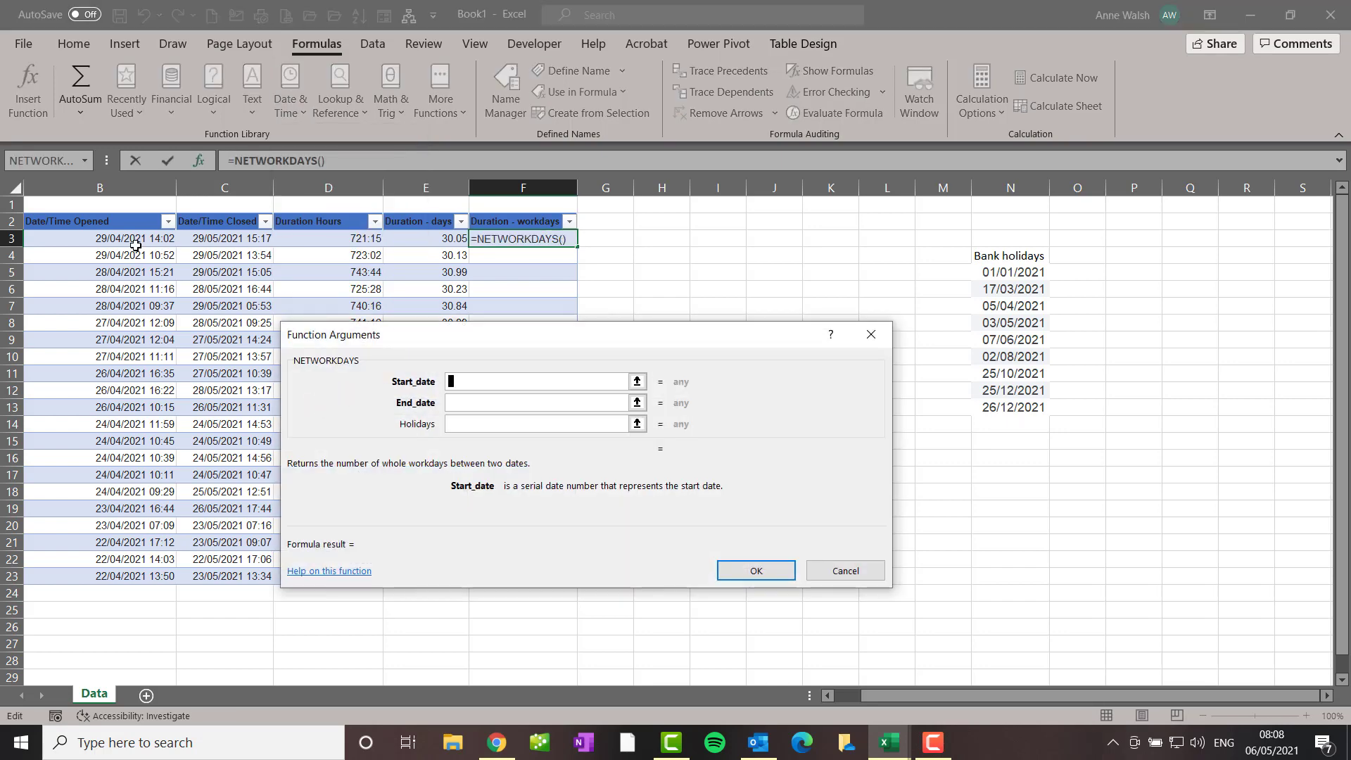
click(135, 243)
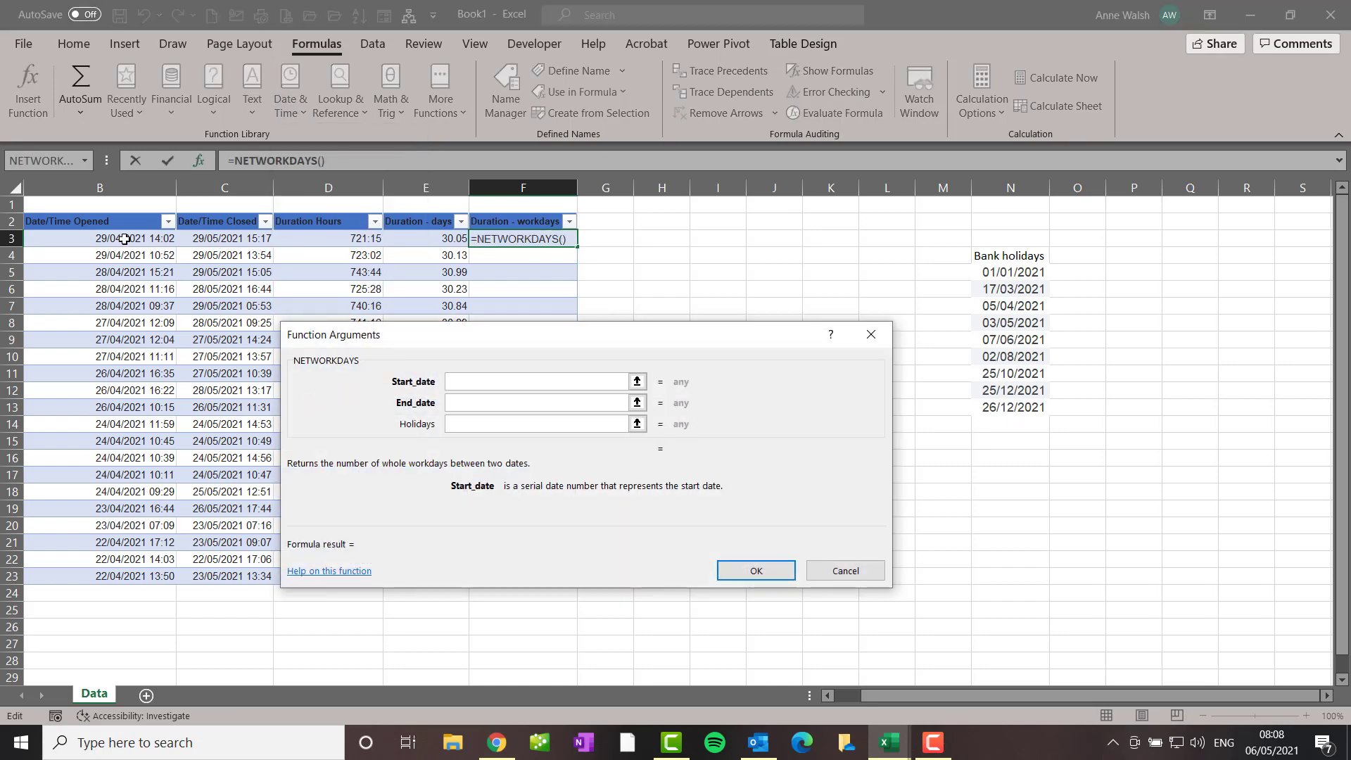
click(465, 401)
click(239, 241)
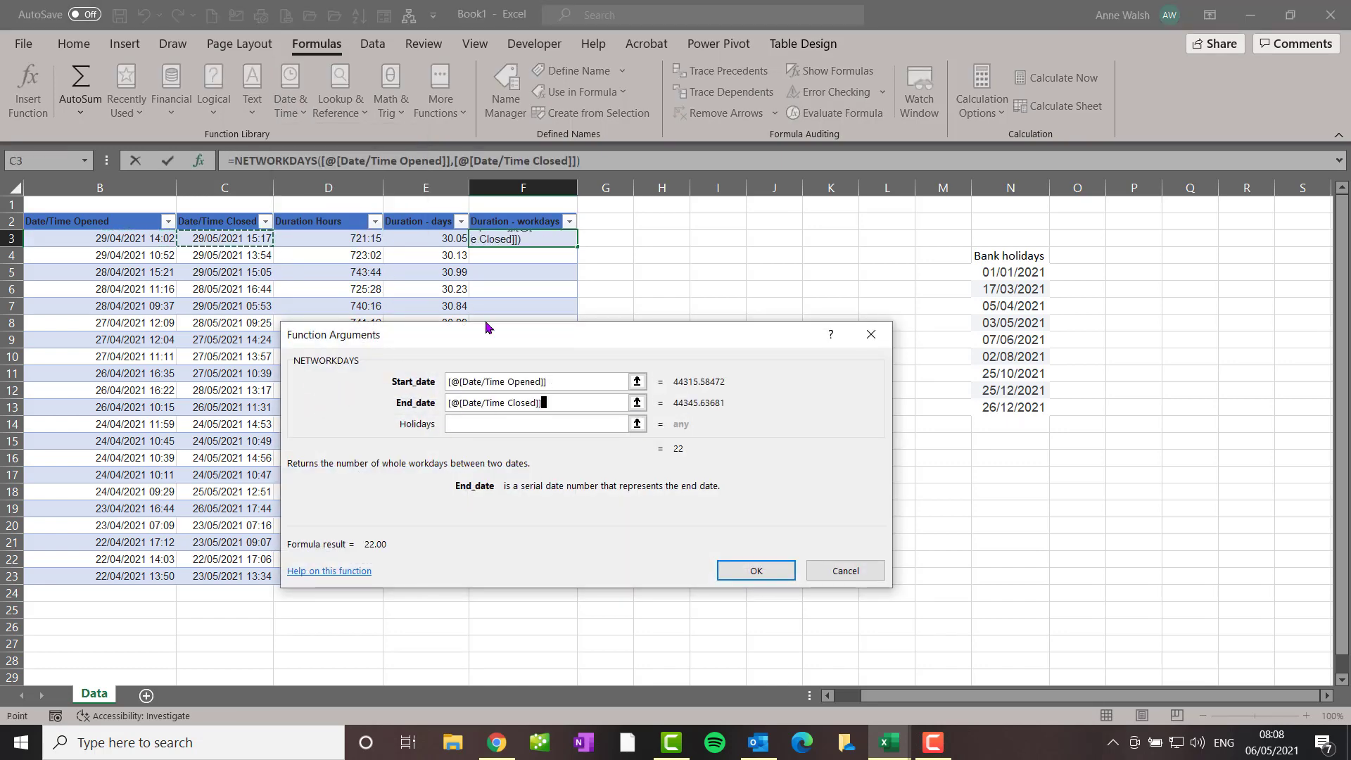
click(488, 424)
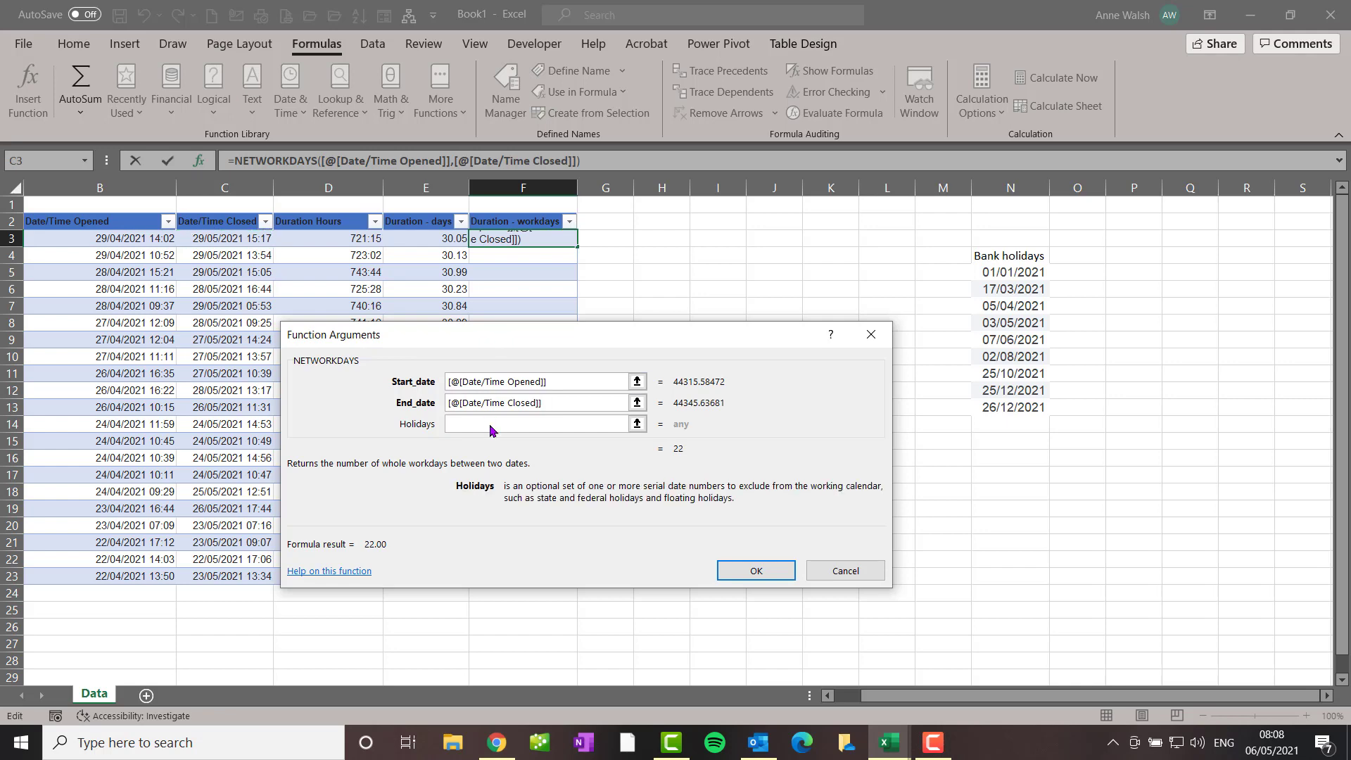
click(1010, 187)
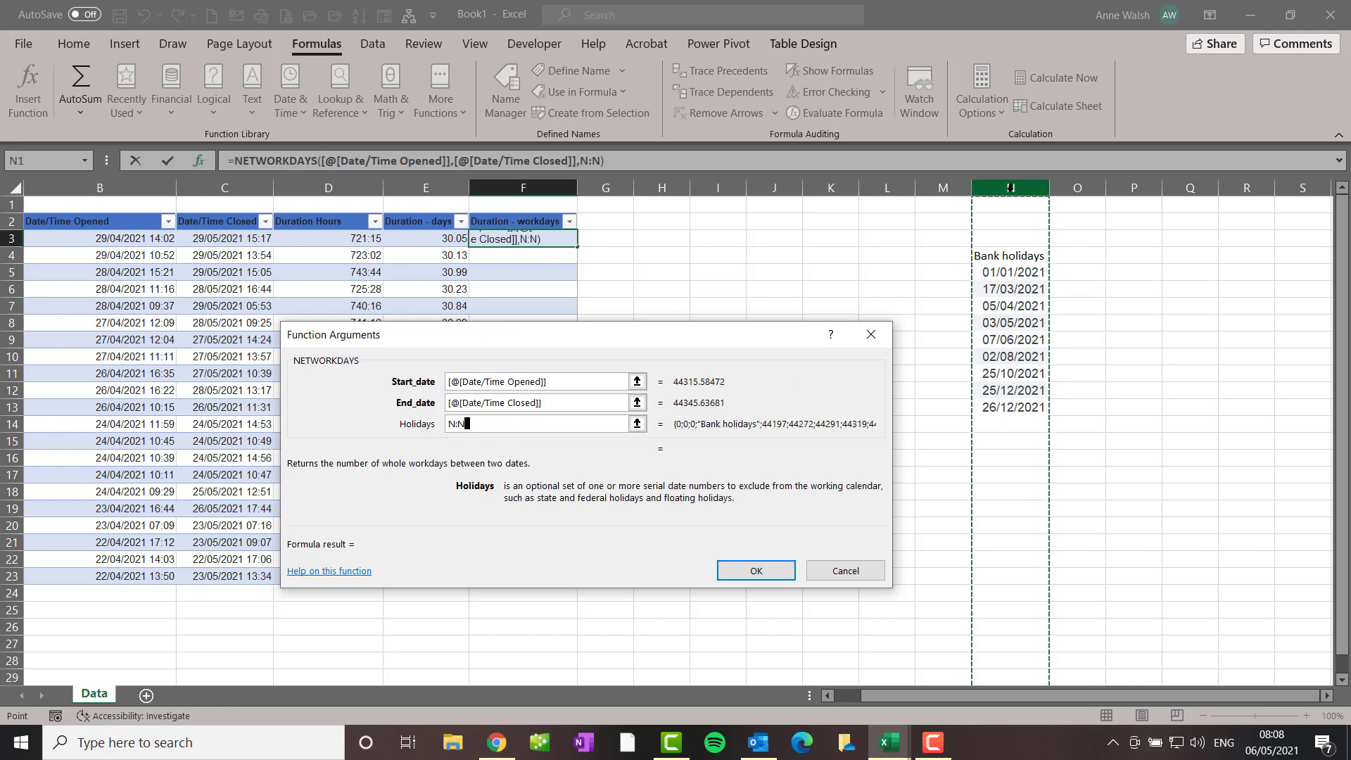
click(755, 570)
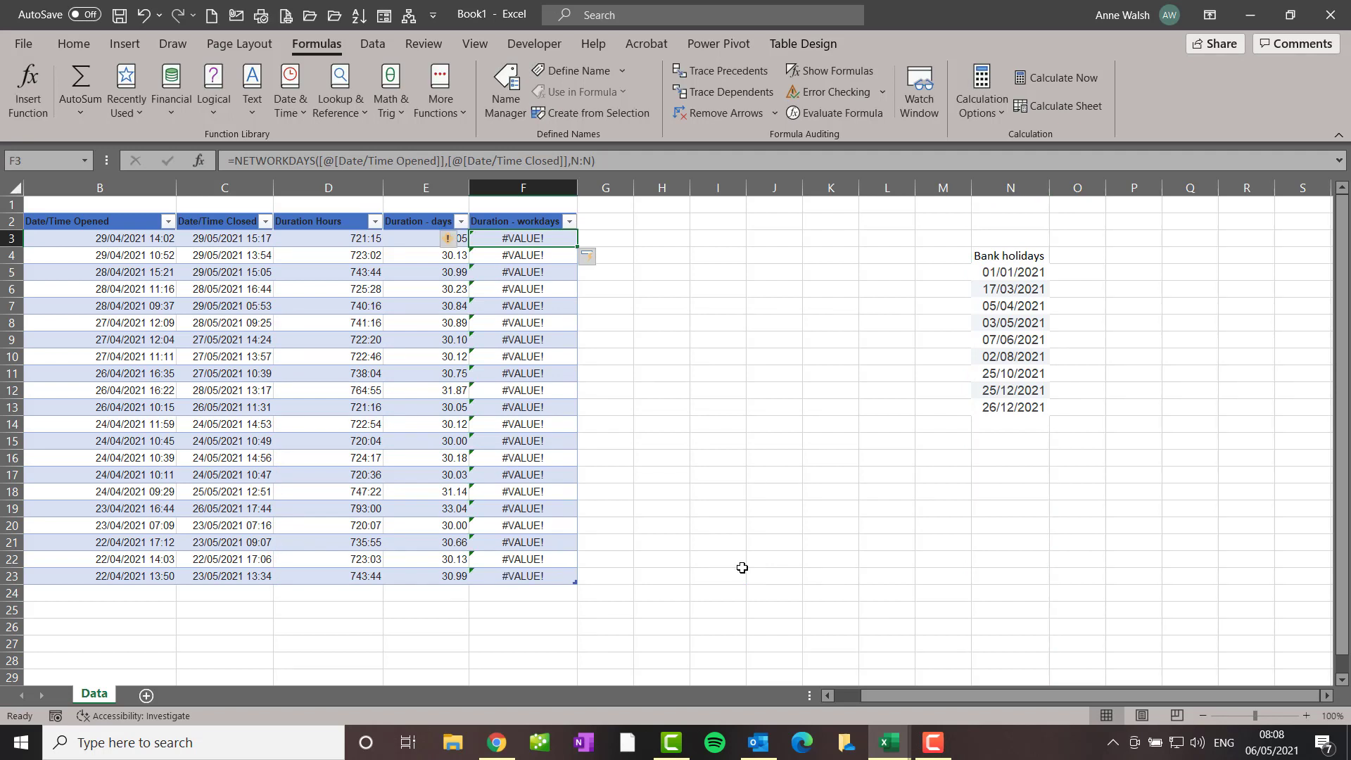
- Drag the Bank holidays heading from N4 to O4
click(1025, 256)
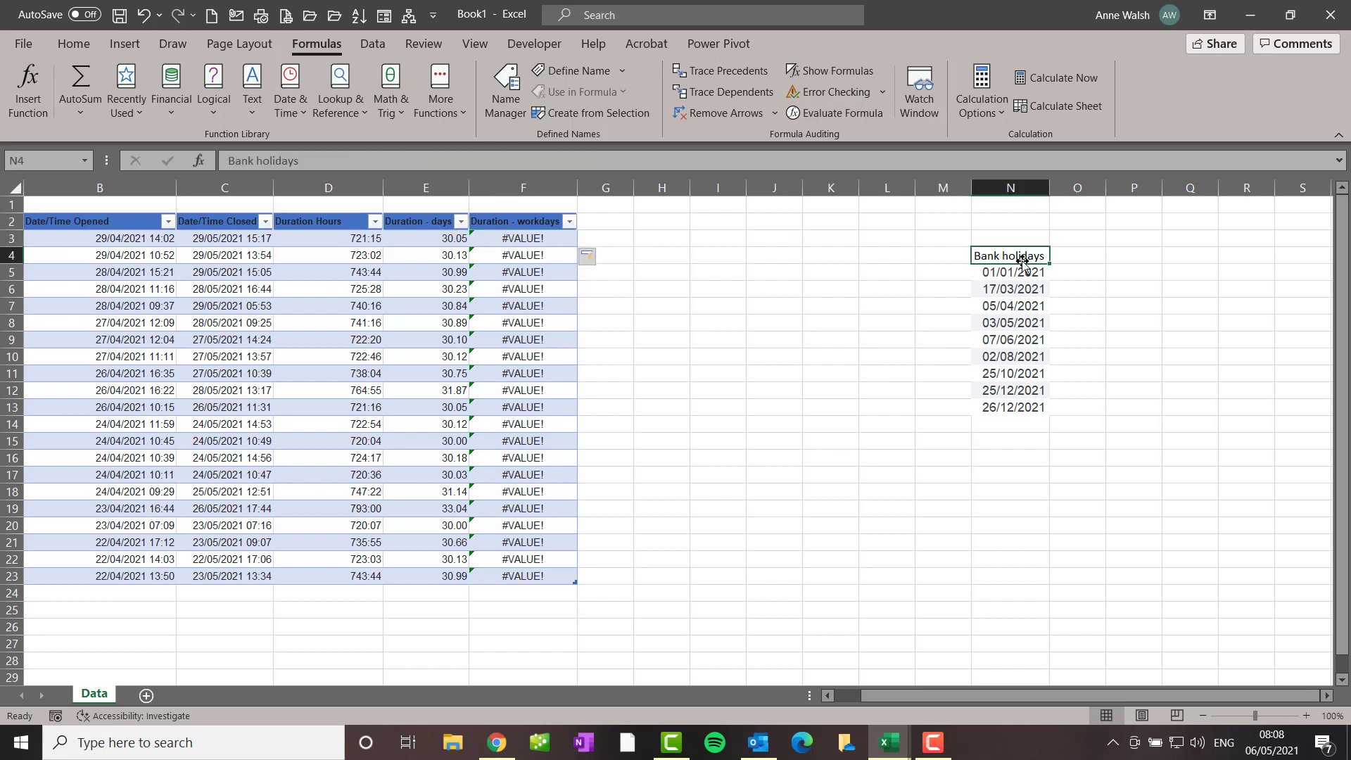
drag(1022, 262, 1085, 255)
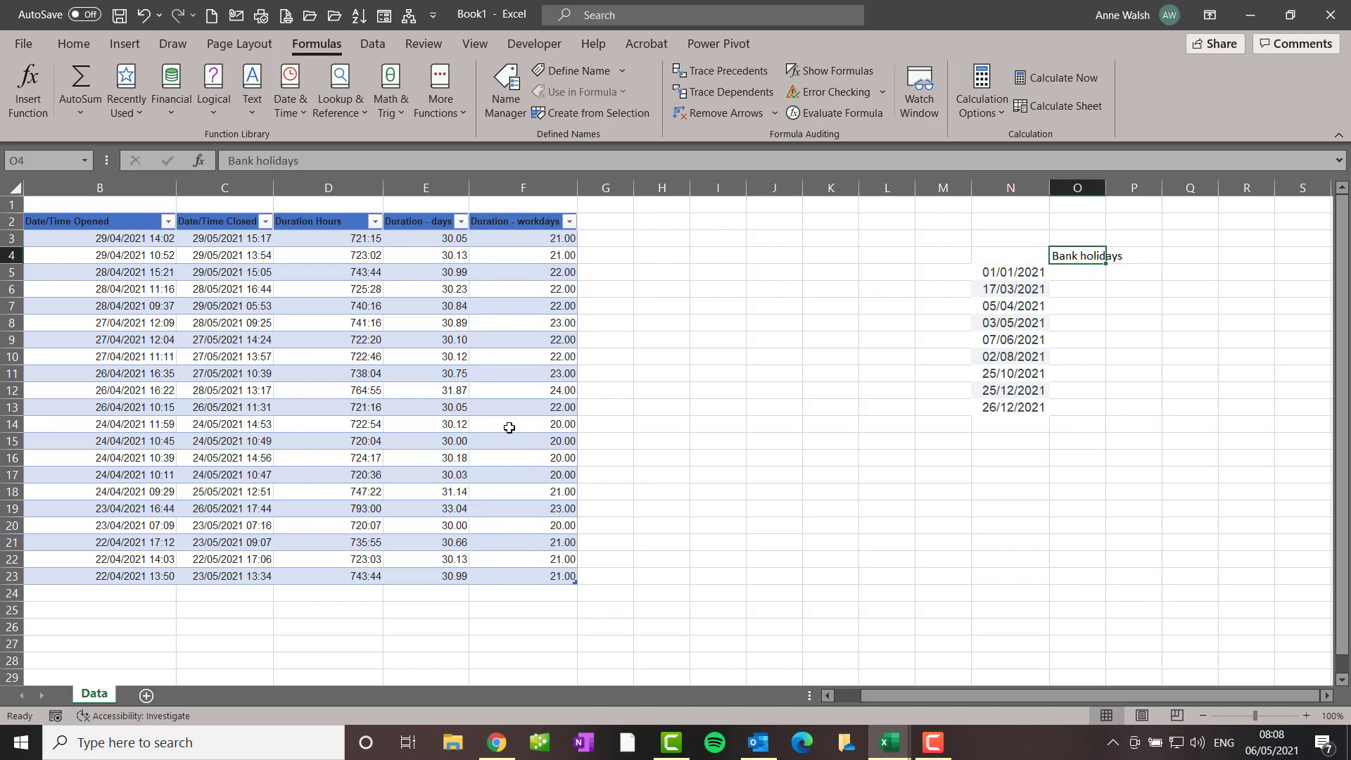